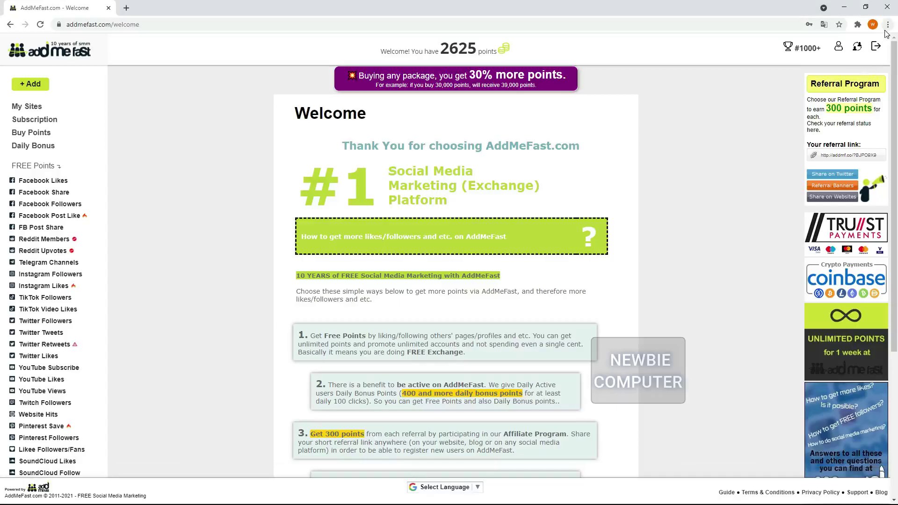
- Run FreeAngel Addmefast Bot with Tiktok Like and Tiktok Follow unchecked, leaving only Instagram tasks
left_click(845, 32)
left_click(694, 159)
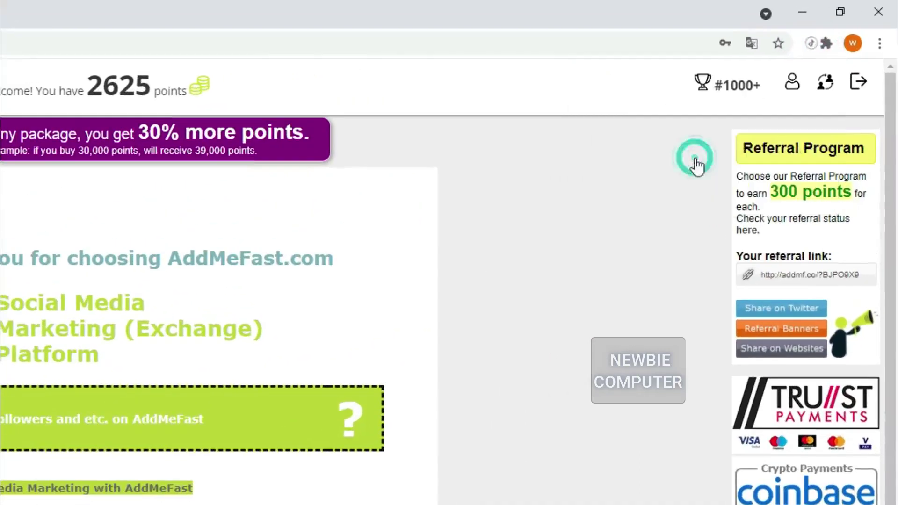
left_click(515, 200)
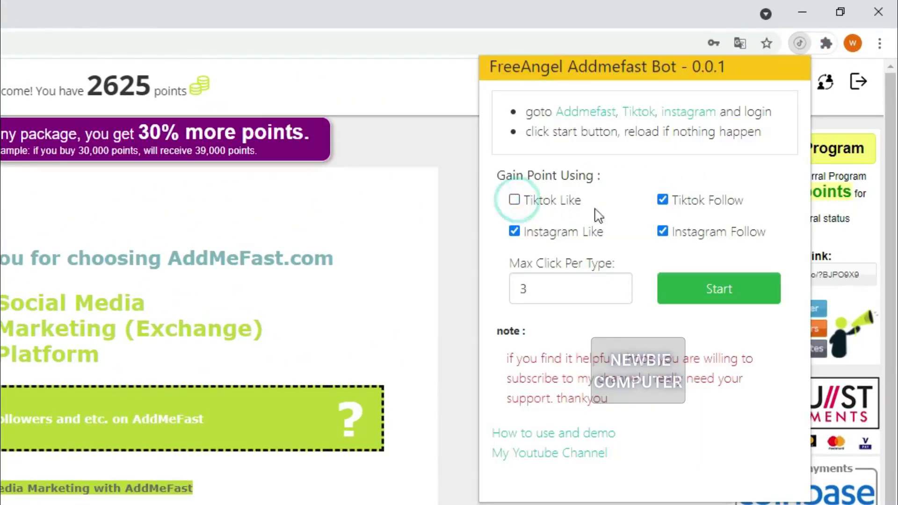
left_click(663, 201)
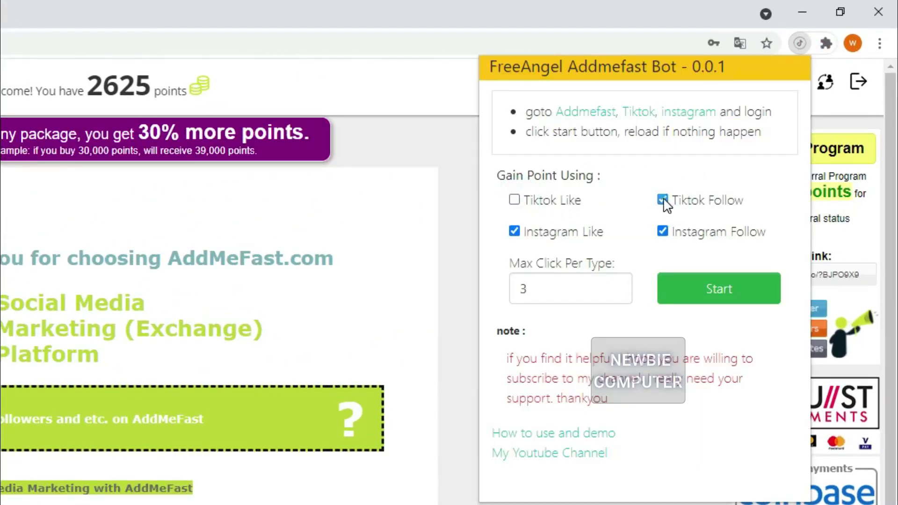
left_click(663, 200)
left_click(718, 301)
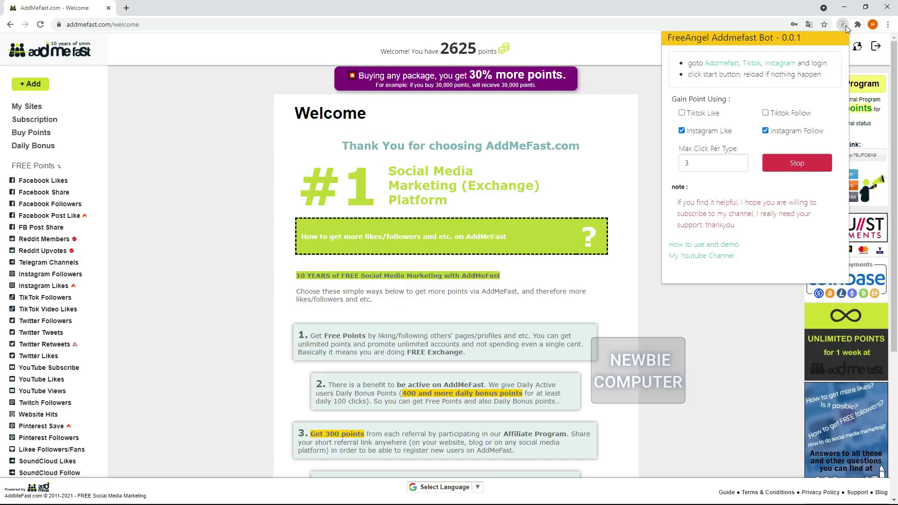
left_click(846, 25)
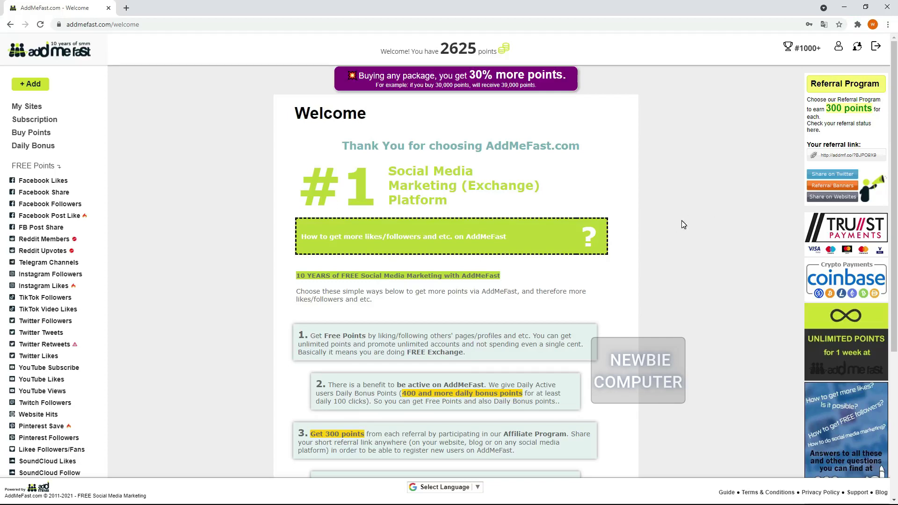
- Reload the AddMeFast page with F5 so the bot starts the Instagram Followers task
key("F5")
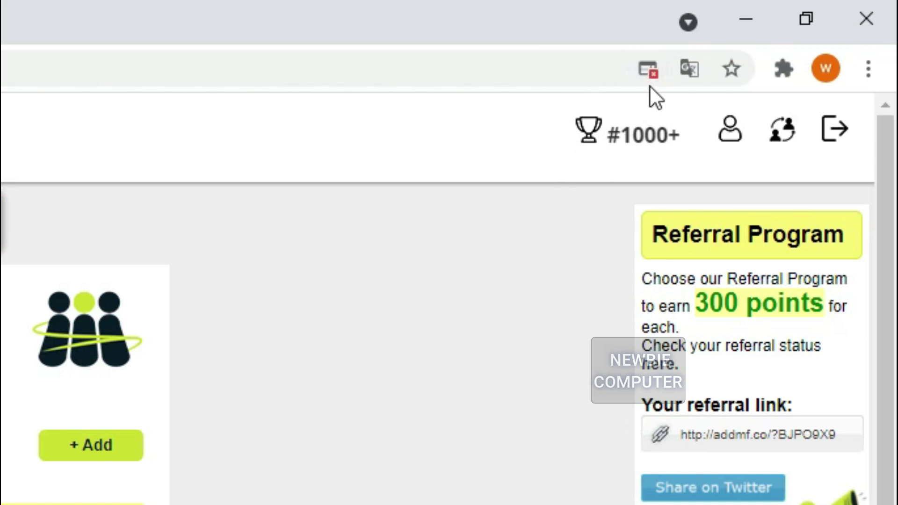
- Set Chrome's blocked pop-up option to 'Always allow pop-ups and redirects from addmefast.com'
left_click(648, 70)
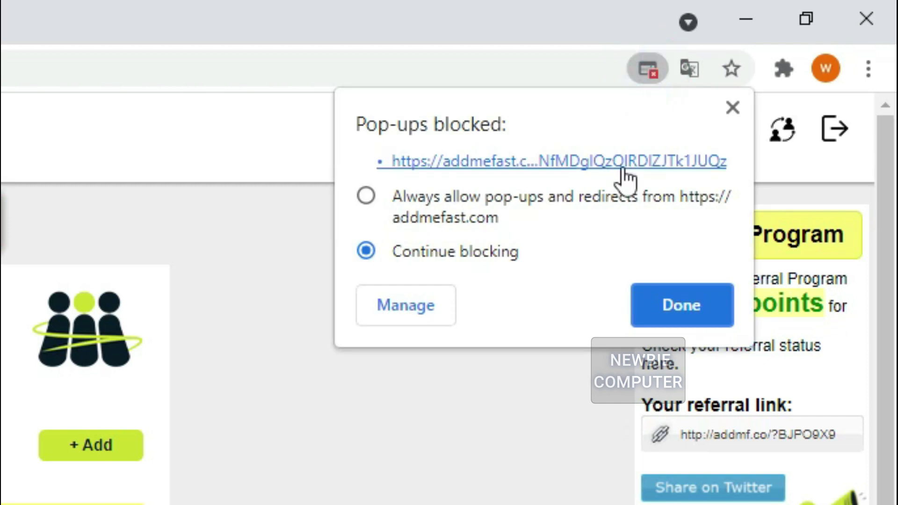
left_click(368, 196)
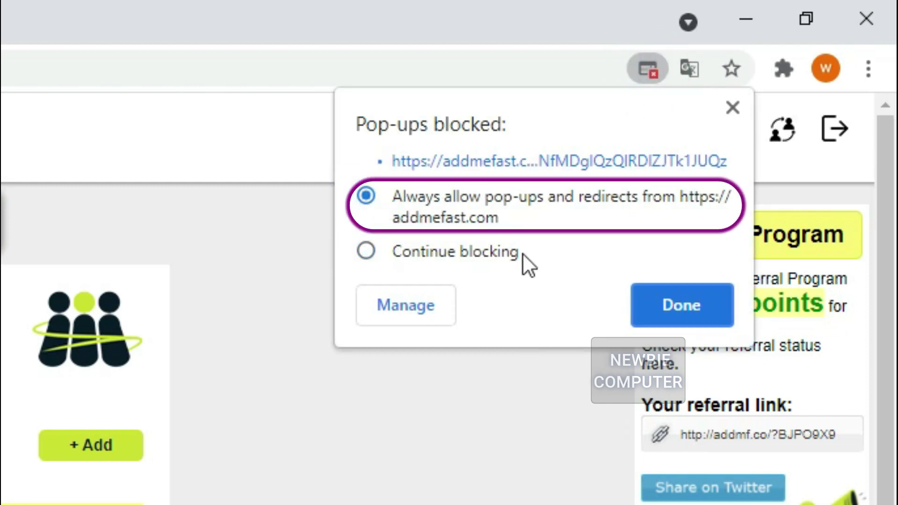
left_click(668, 301)
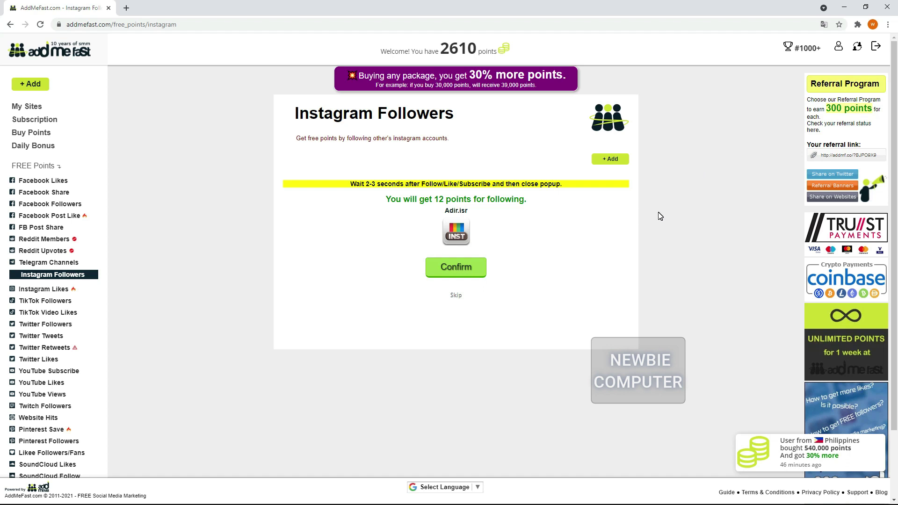
right_click(676, 139)
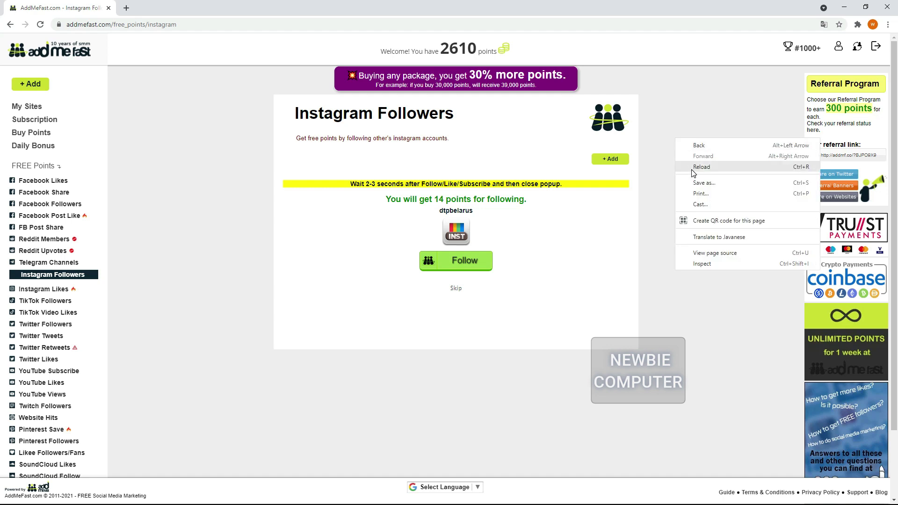
left_click(692, 169)
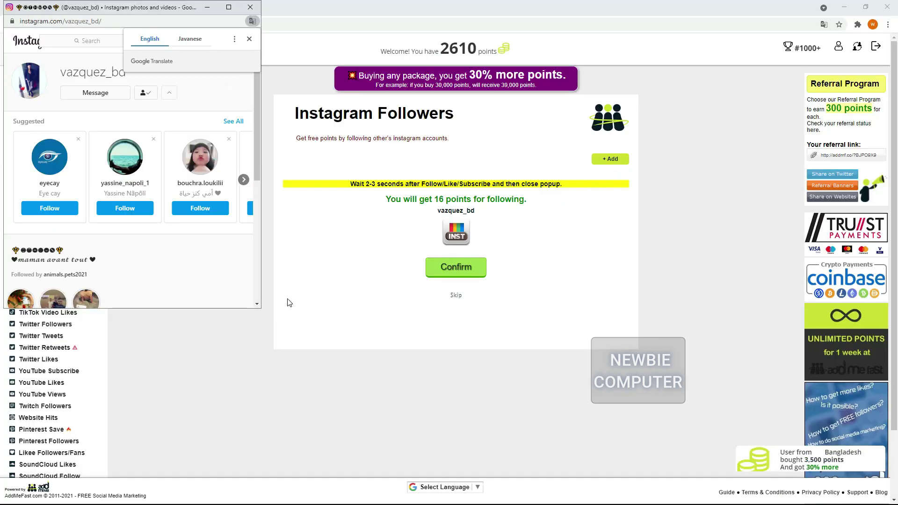
left_click(287, 303)
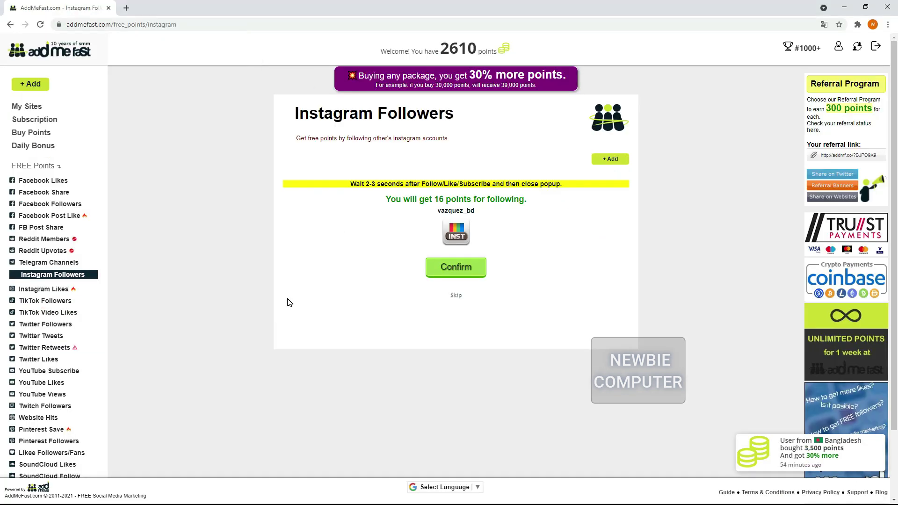